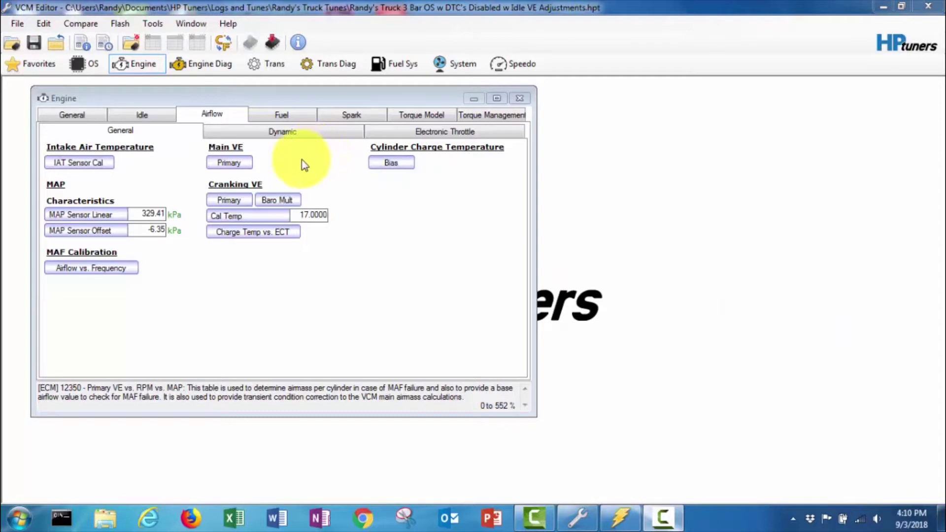
Open the Main VE Primary table and select the 400–800 rpm cells at 35–45 kPa
{"action": "left_click", "coordinate": [229, 163]}
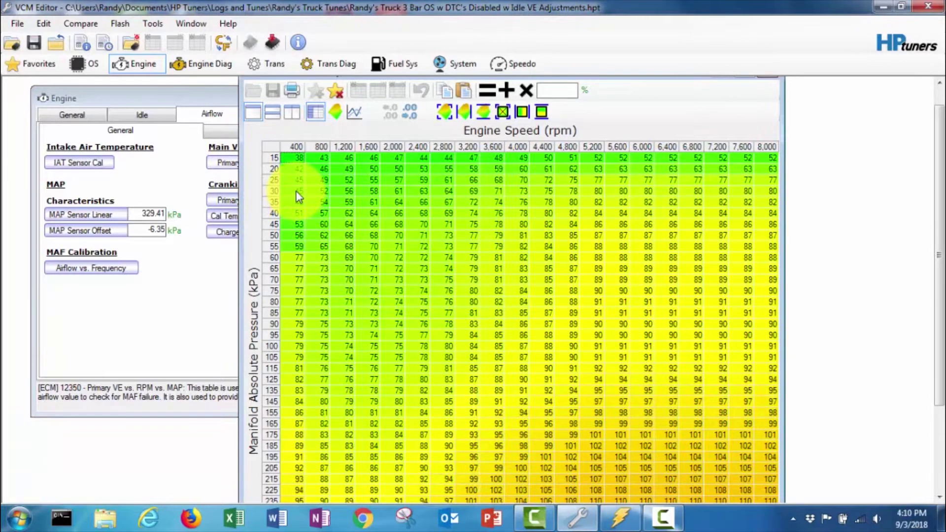
{"action": "left_click_drag", "start_coordinate": [298, 206], "coordinate": [314, 229]}
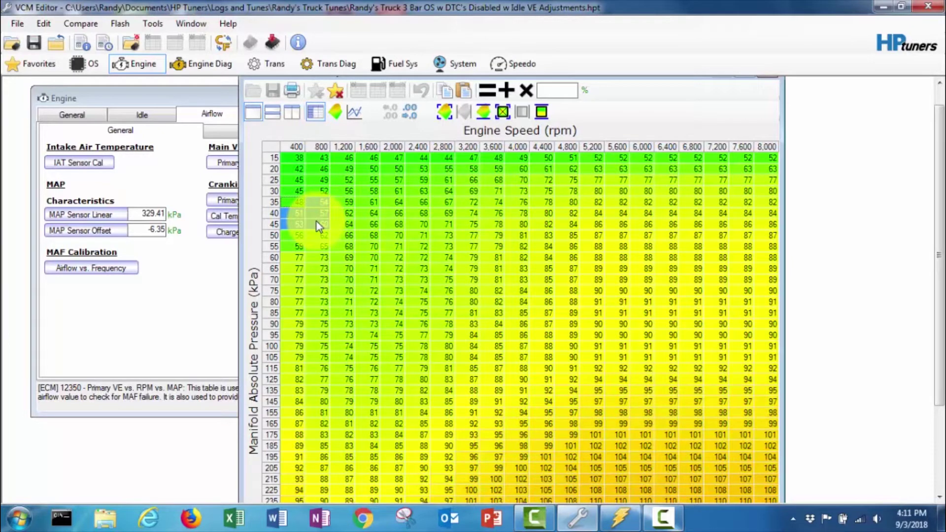
Add 20 to the selected 400–800 rpm, 35–45 kPa cells, then select 400 rpm at 15–30 kPa
{"action": "left_click", "coordinate": [545, 89]}
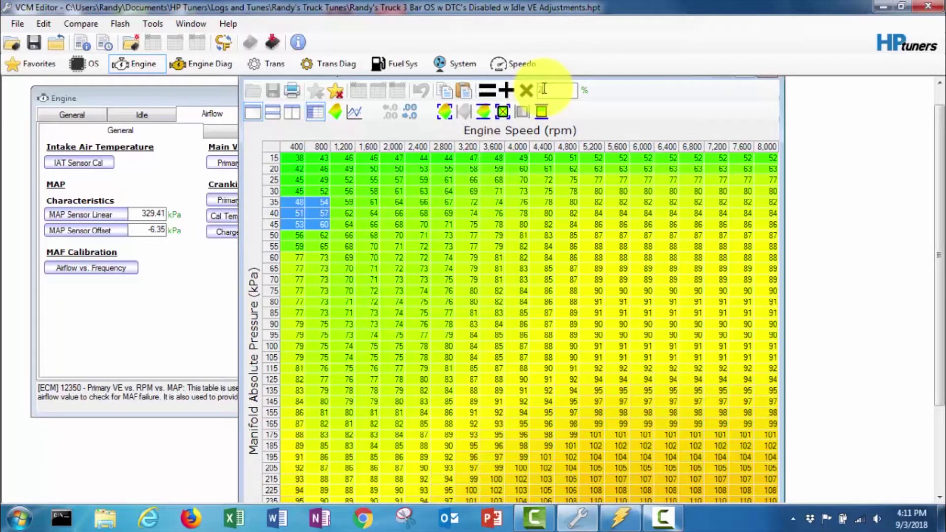
{"action": "type", "text": "20"}
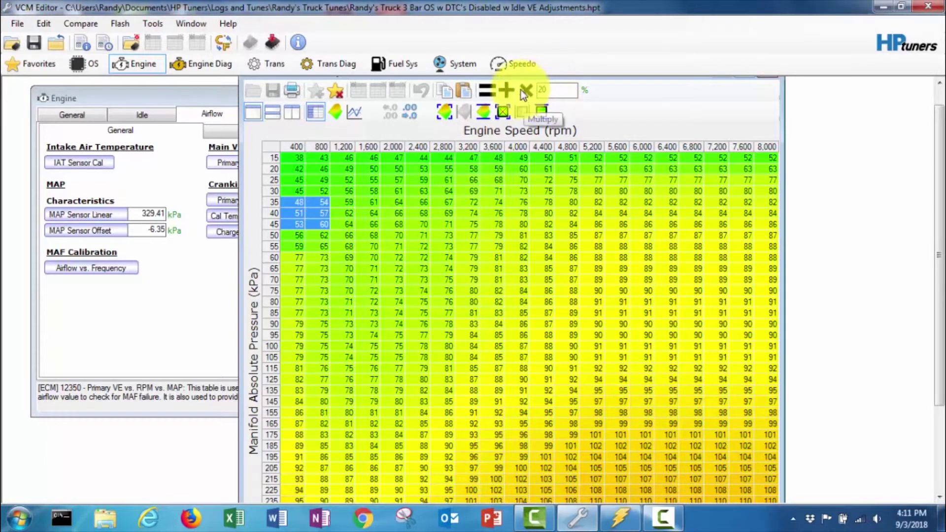
{"action": "left_click", "coordinate": [509, 89]}
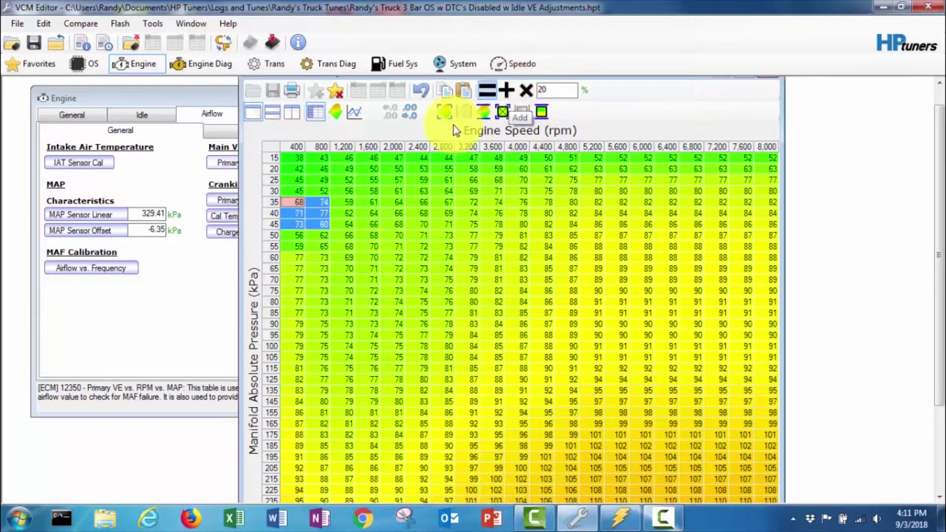
{"action": "left_click", "coordinate": [298, 159]}
{"action": "left_click_drag", "start_coordinate": [298, 159], "coordinate": [296, 189]}
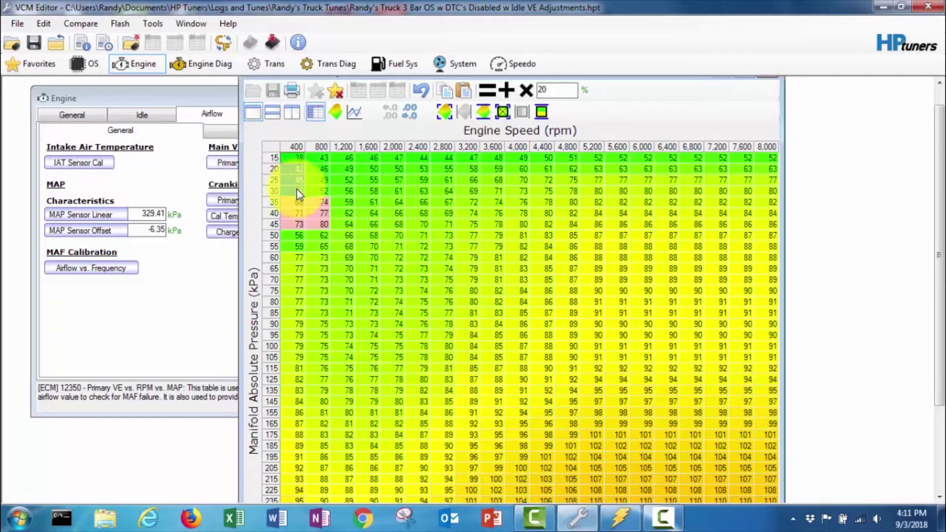
Replace the 400 rpm cells at 15–30 kPa with 68
{"action": "left_click", "coordinate": [551, 89]}
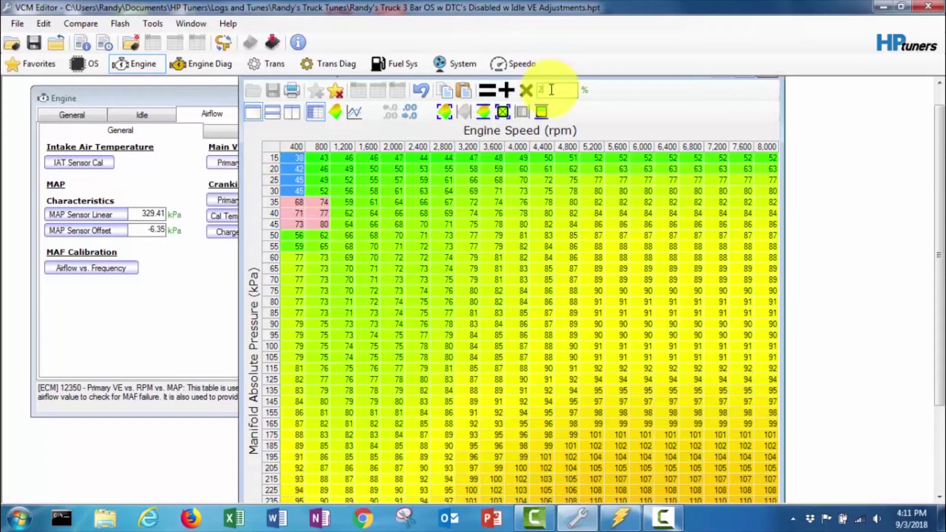
{"action": "key", "text": "BackSpace"}
{"action": "type", "text": "68"}
{"action": "left_click", "coordinate": [490, 91]}
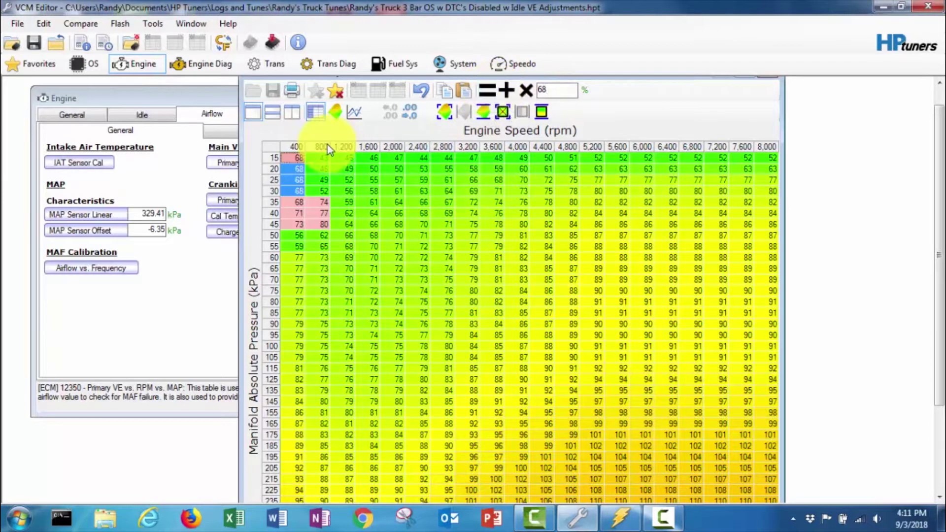
{"action": "left_click_drag", "start_coordinate": [318, 157], "coordinate": [319, 190]}
Set the 35 kPa row from 1,200 to 3,200 rpm to 74
{"action": "left_click", "coordinate": [566, 93]}
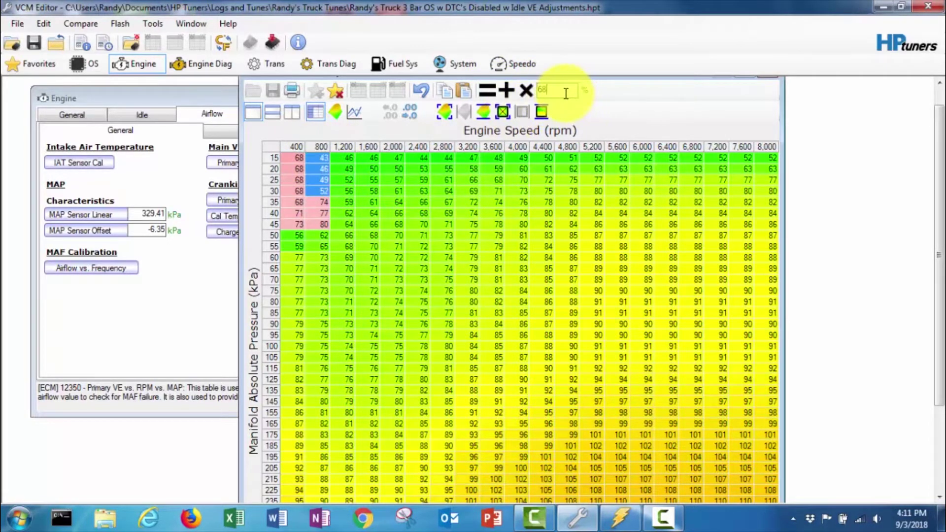
{"action": "key", "text": "BackSpace"}
{"action": "type", "text": "74"}
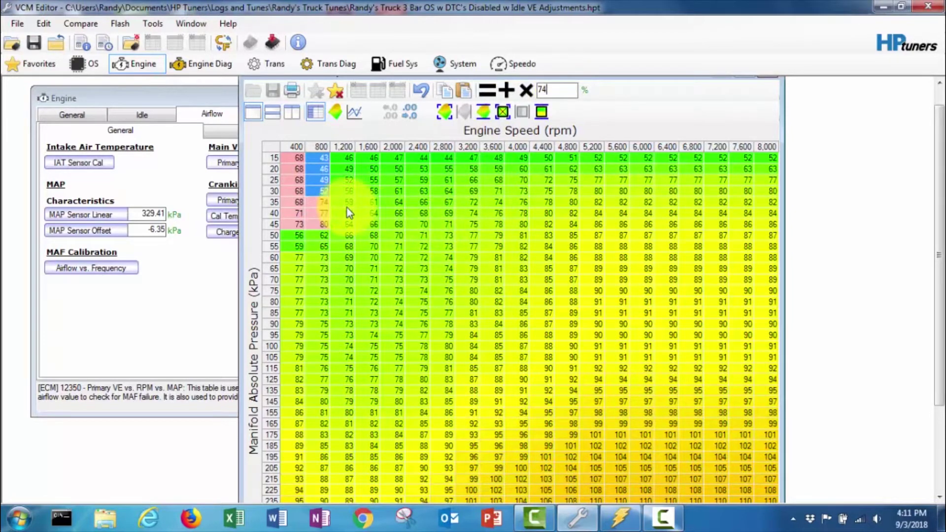
{"action": "left_click_drag", "start_coordinate": [342, 203], "coordinate": [465, 201]}
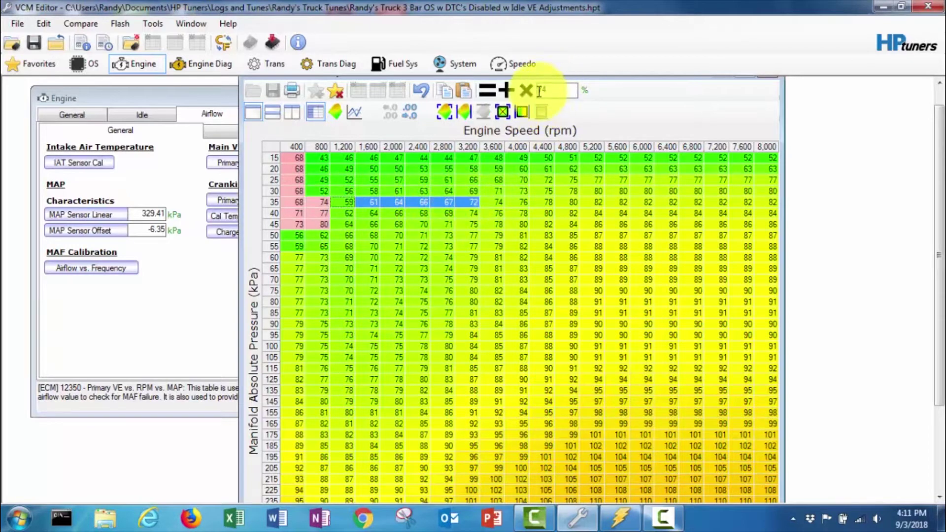
{"action": "left_click", "coordinate": [490, 93]}
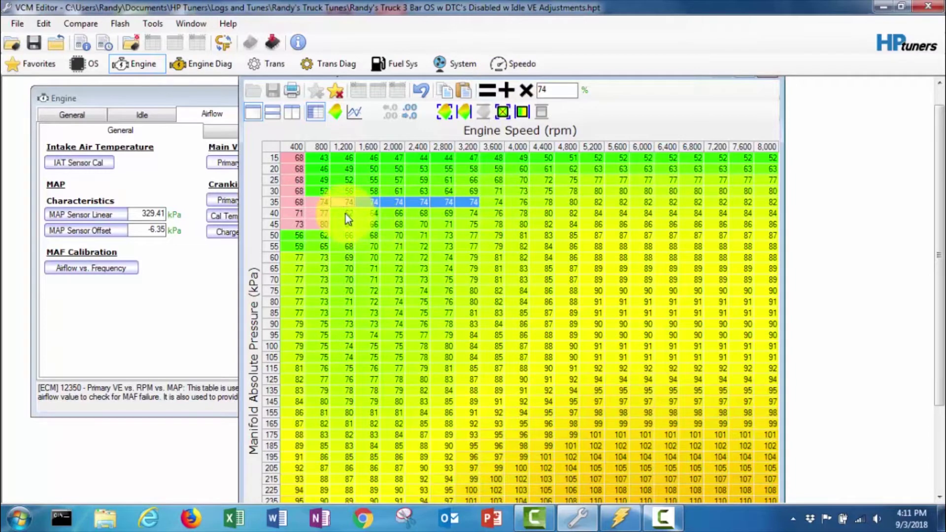
{"action": "left_click_drag", "start_coordinate": [349, 214], "coordinate": [488, 214]}
{"action": "left_click", "coordinate": [557, 88]}
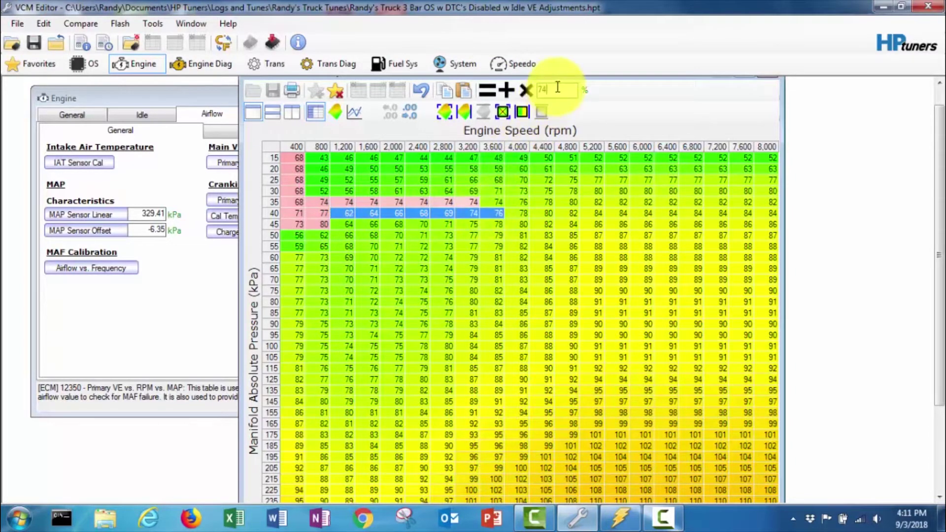
Set the selected 40 kPa row cells to 77
{"action": "key", "text": "BackSpace"}
{"action": "key", "text": "BackSpace"}
{"action": "type", "text": "73"}
{"action": "left_click", "coordinate": [487, 93]}
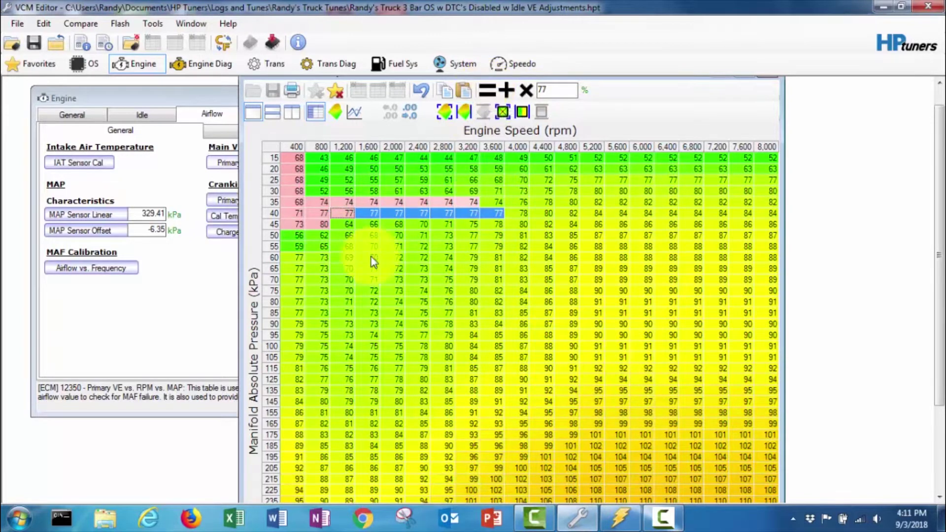
{"action": "left_click", "coordinate": [348, 222]}
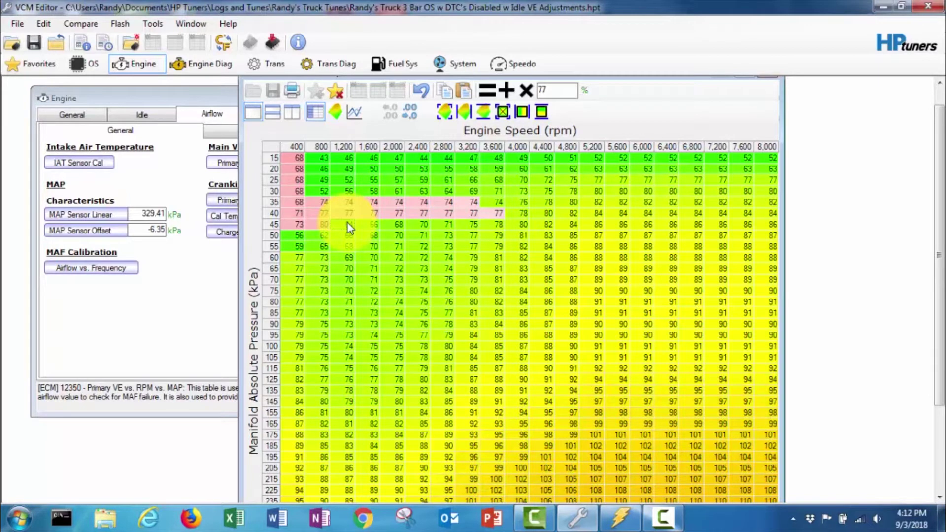
Set the 45 kPa row from 1,200 to 3,600 rpm to 80
{"action": "left_click_drag", "start_coordinate": [348, 223], "coordinate": [502, 222]}
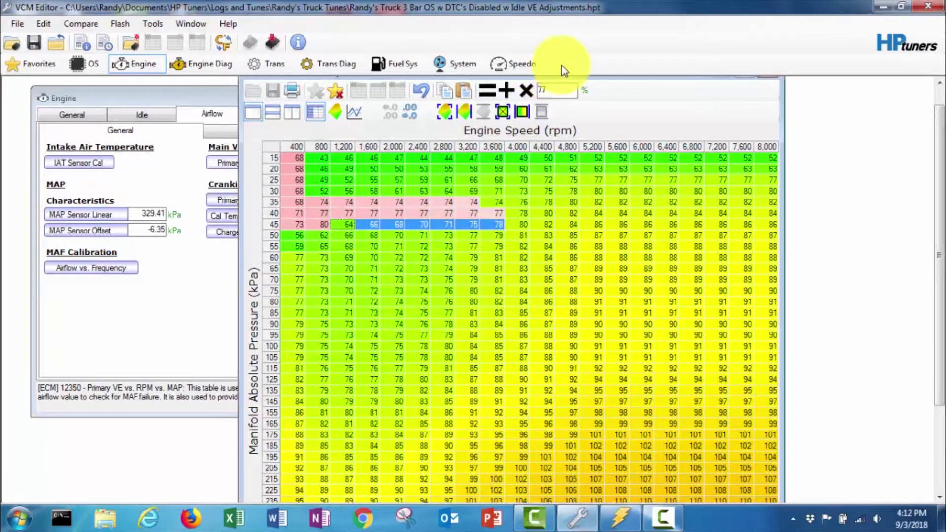
{"action": "left_click", "coordinate": [555, 90]}
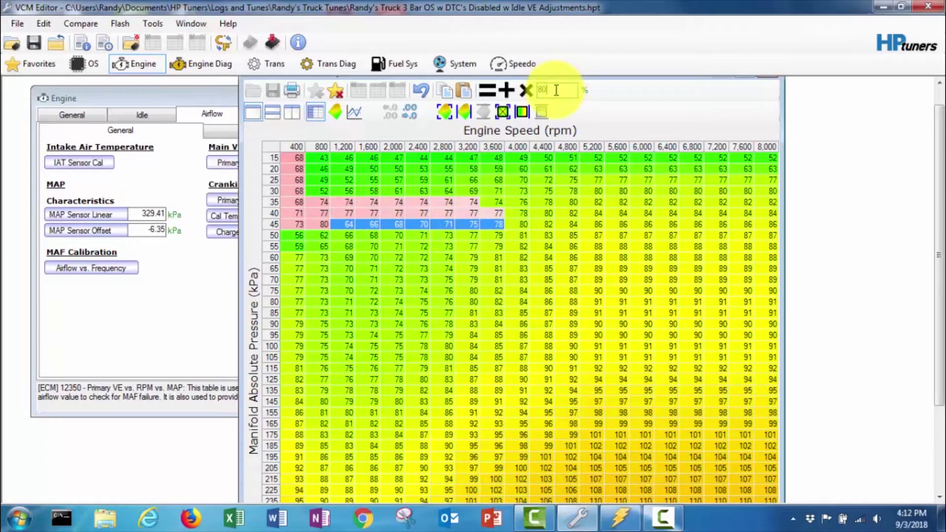
{"action": "left_click", "coordinate": [488, 90]}
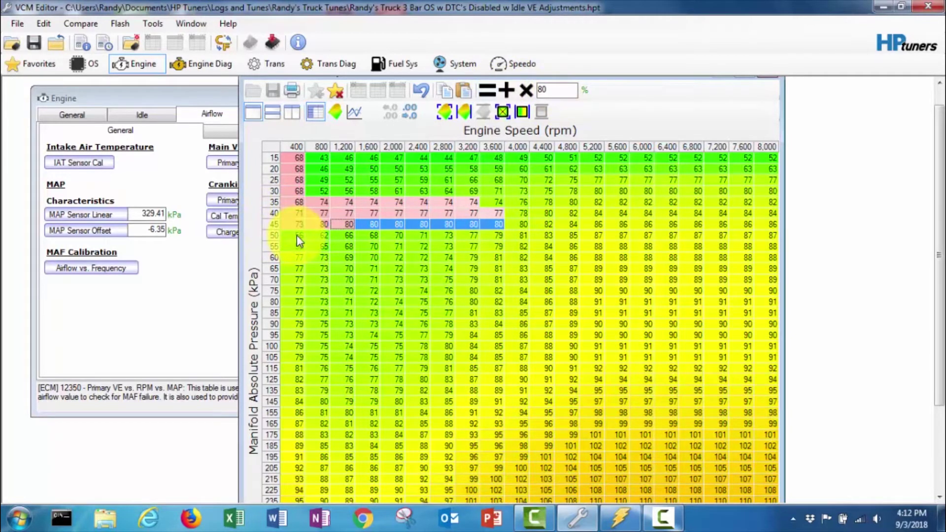
{"action": "left_click_drag", "start_coordinate": [297, 235], "coordinate": [298, 248]}
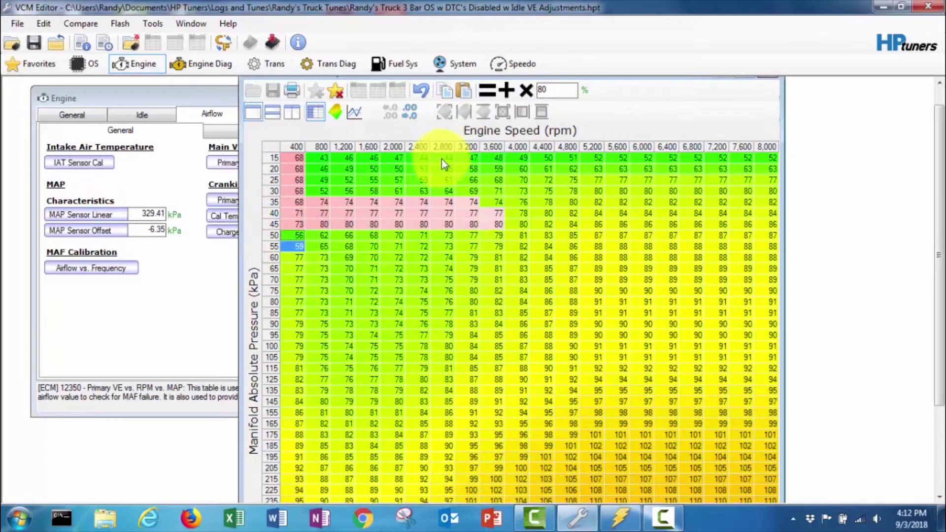
{"action": "double_click", "coordinate": [552, 89]}
Set the 800, 1,200 and 1,600 rpm columns from 50 kPa downward to 80
{"action": "key", "text": "BackSpace"}
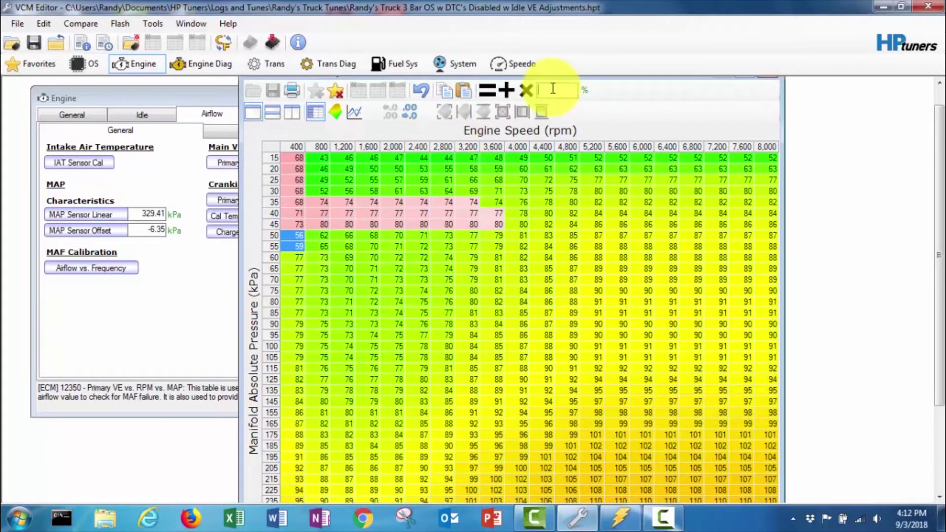
{"action": "type", "text": "73"}
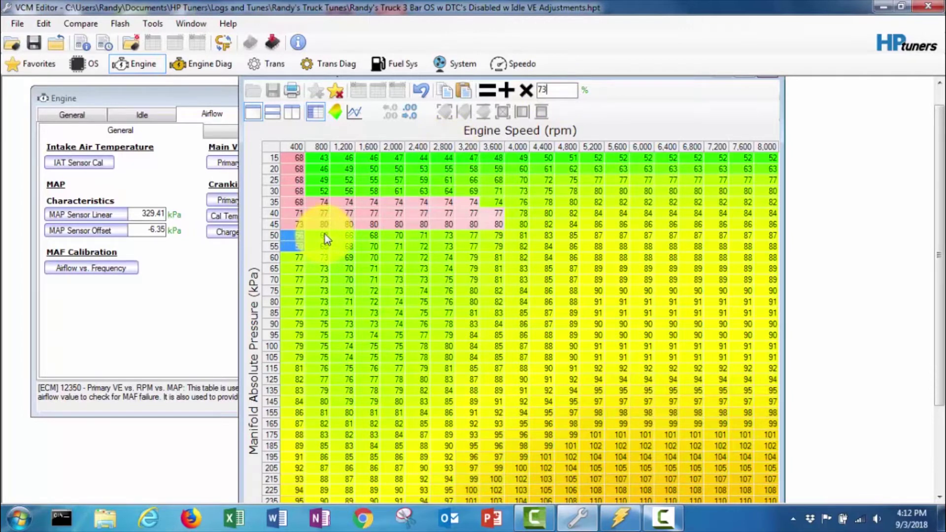
{"action": "left_click_drag", "start_coordinate": [325, 238], "coordinate": [329, 396]}
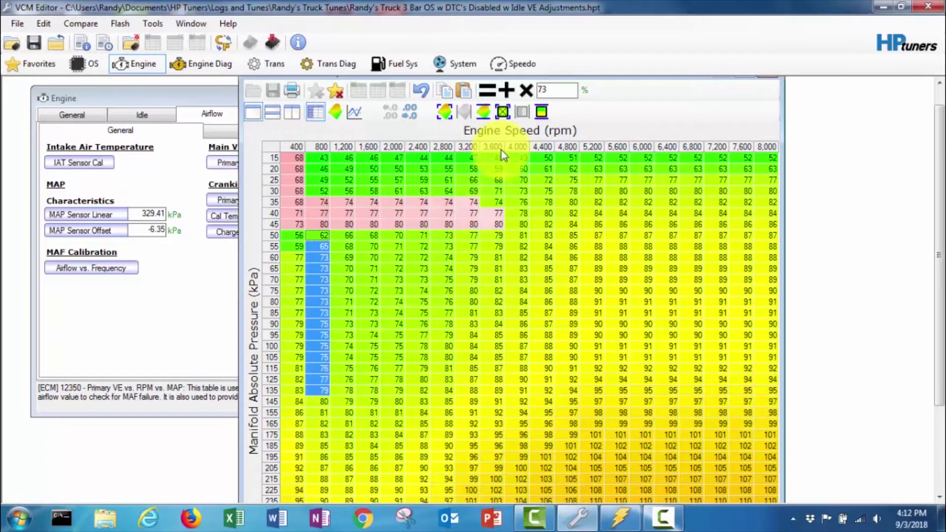
{"action": "left_click", "coordinate": [553, 90]}
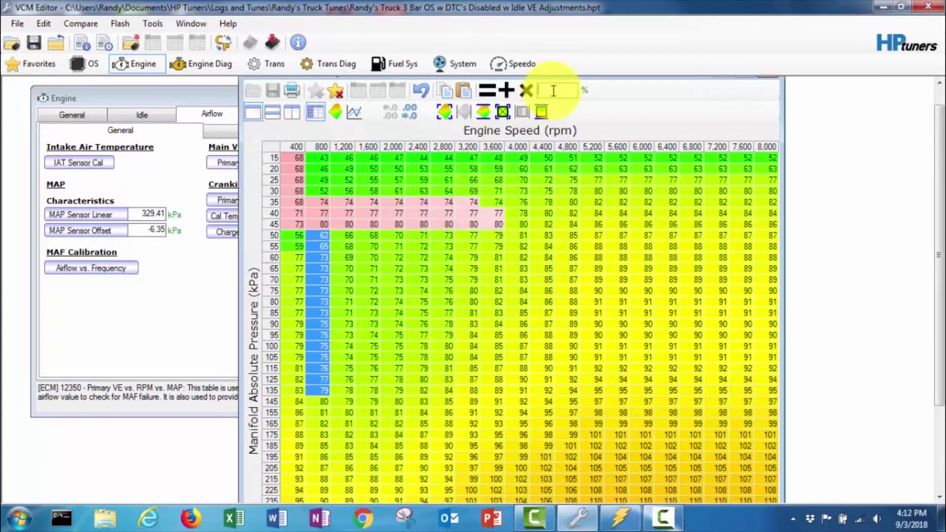
{"action": "type", "text": "80"}
{"action": "left_click", "coordinate": [487, 90]}
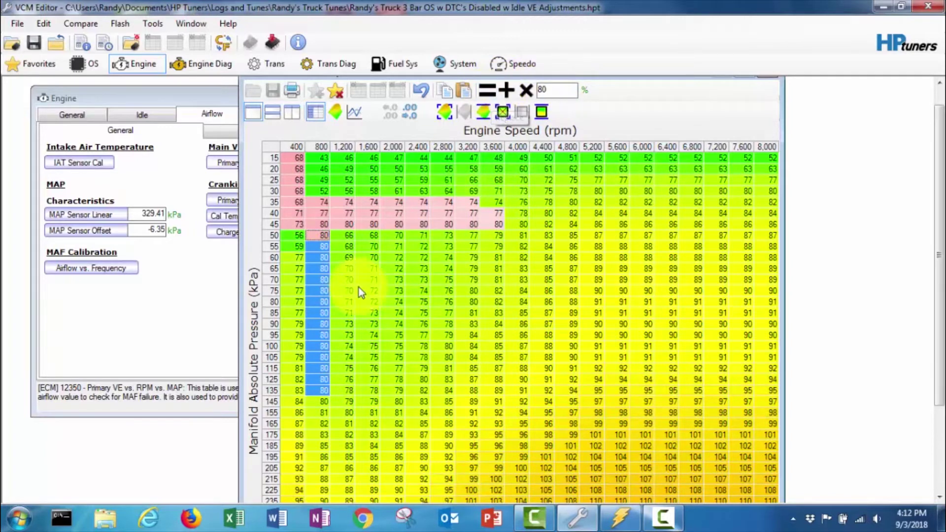
{"action": "left_click", "coordinate": [348, 243]}
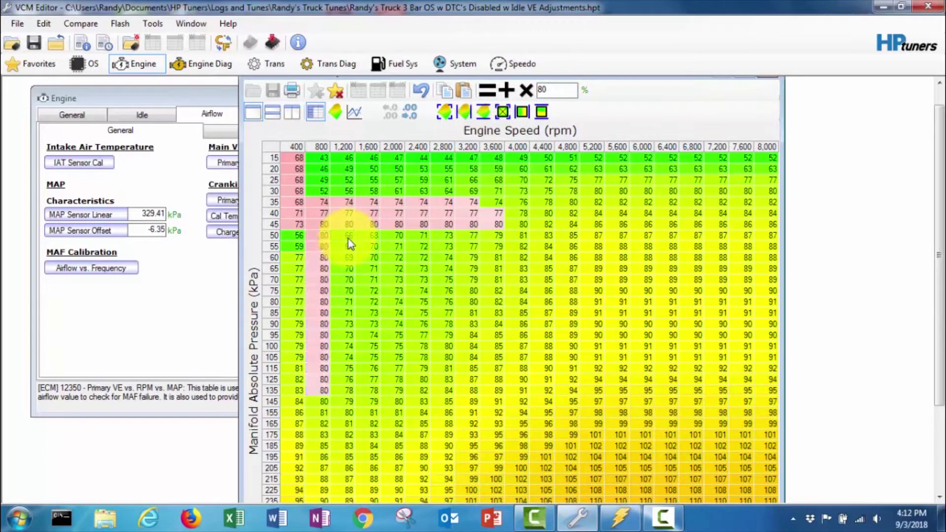
{"action": "left_click_drag", "start_coordinate": [348, 239], "coordinate": [348, 402]}
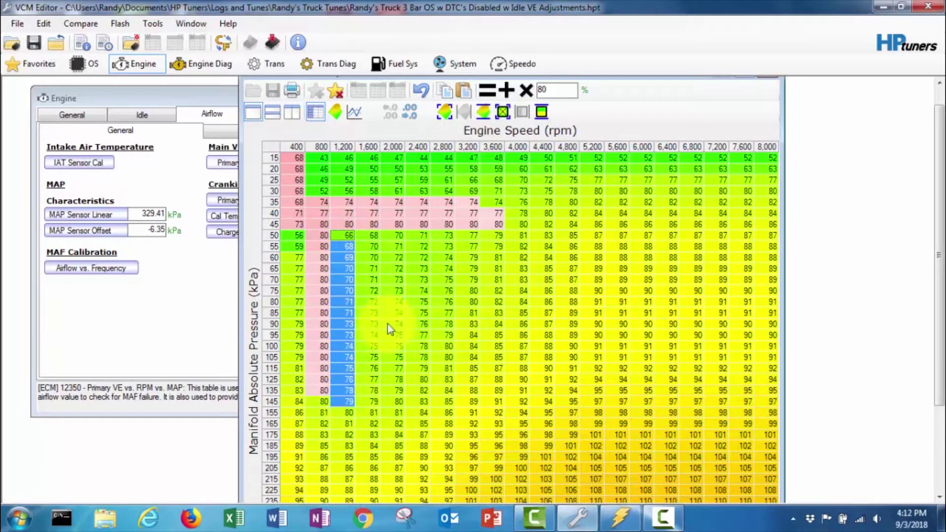
{"action": "left_click", "coordinate": [487, 94]}
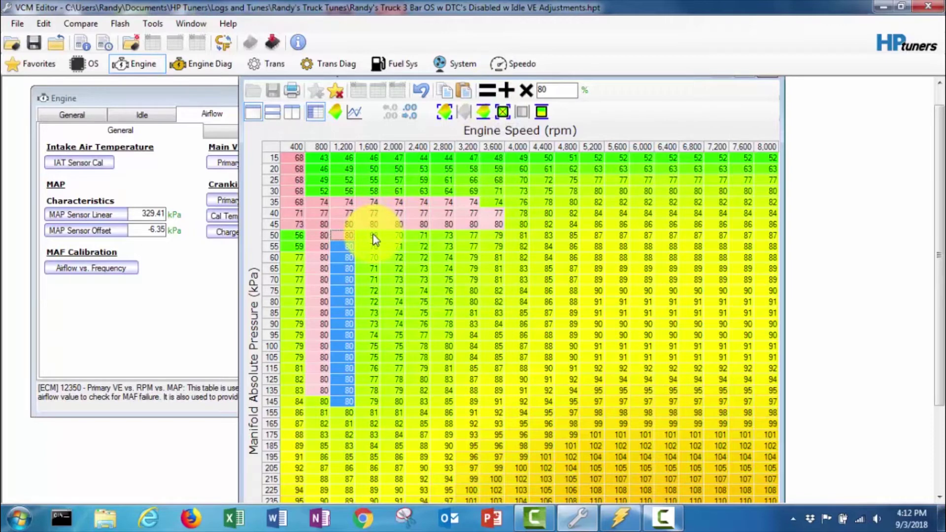
{"action": "left_click_drag", "start_coordinate": [374, 240], "coordinate": [379, 402]}
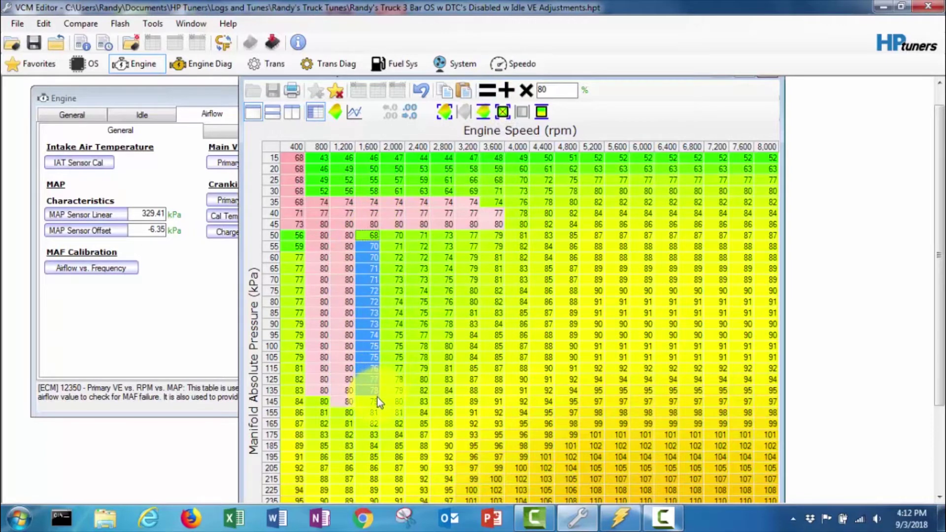
{"action": "left_click", "coordinate": [488, 91]}
Set the 2,000–3,600 rpm columns from 50 kPa downward to 80
{"action": "left_click_drag", "start_coordinate": [398, 240], "coordinate": [398, 390]}
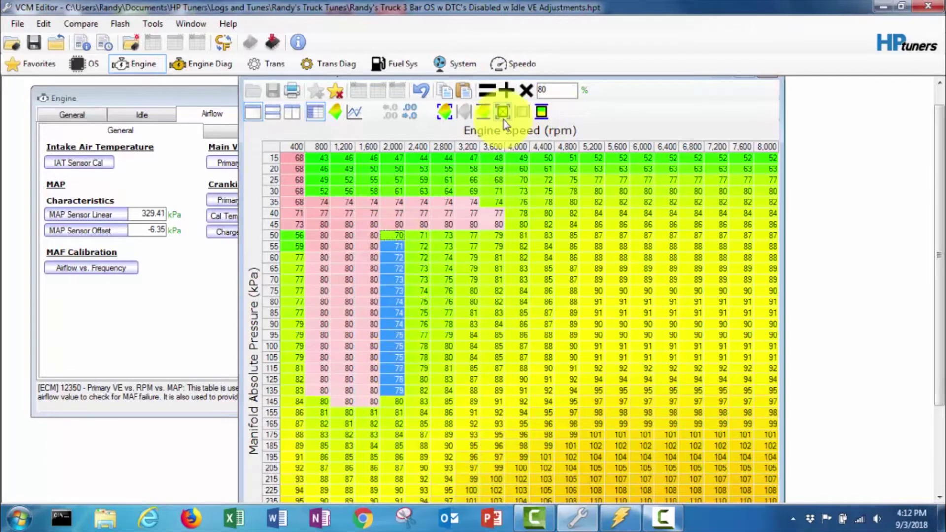
{"action": "left_click", "coordinate": [488, 91]}
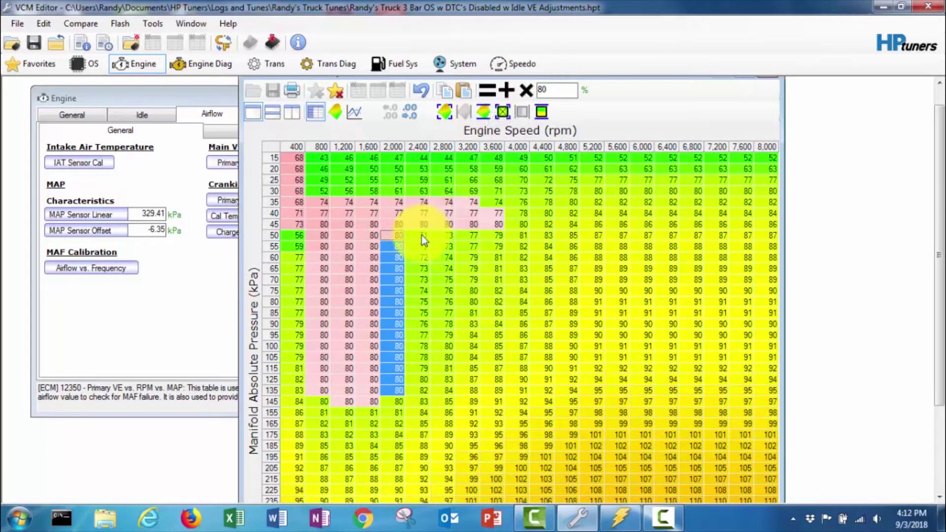
{"action": "left_click_drag", "start_coordinate": [422, 235], "coordinate": [426, 372]}
{"action": "left_click", "coordinate": [488, 91]}
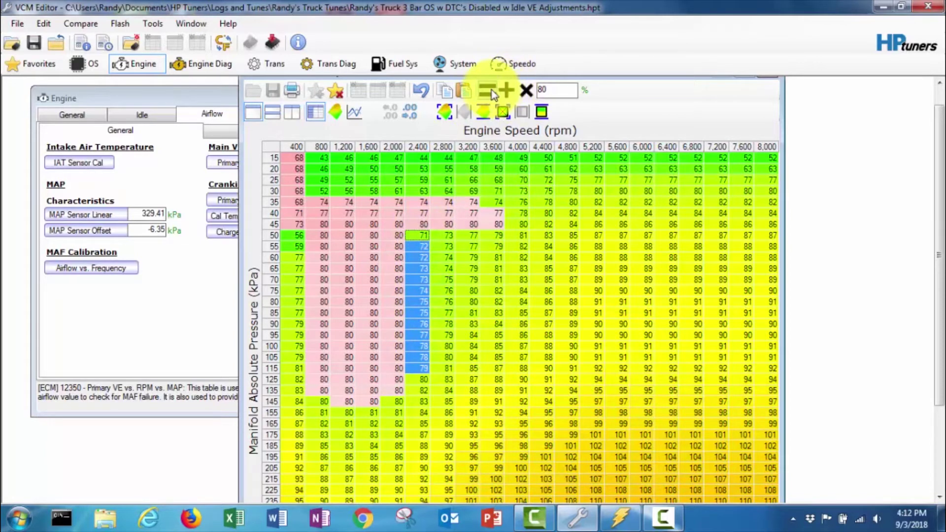
{"action": "left_click_drag", "start_coordinate": [449, 237], "coordinate": [454, 341]}
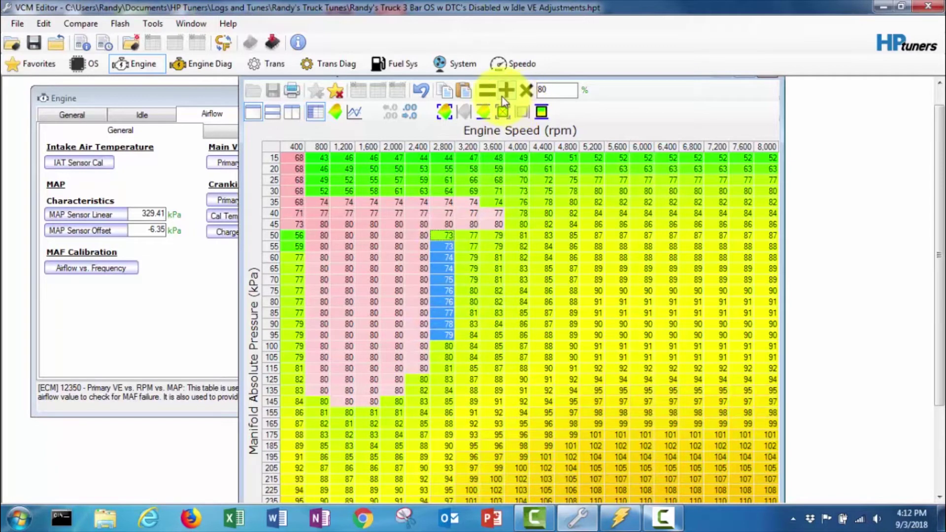
{"action": "left_click", "coordinate": [488, 91]}
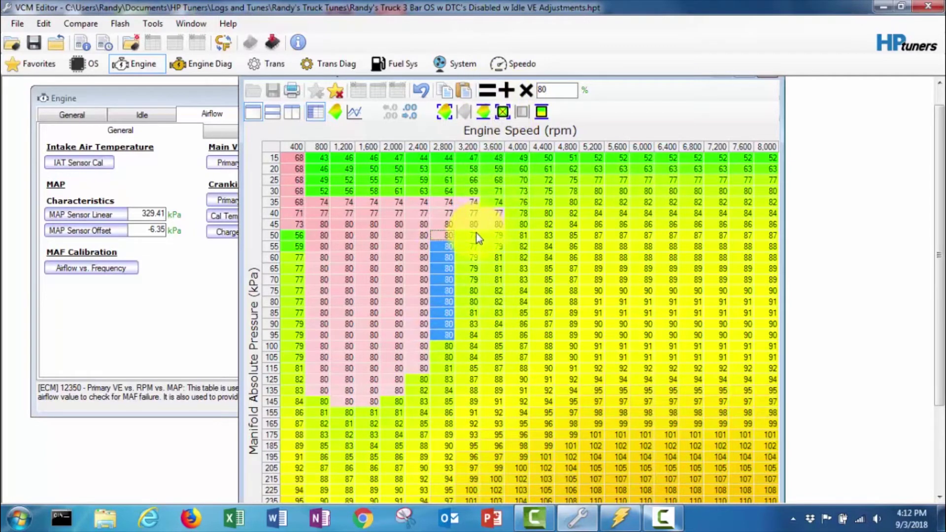
{"action": "left_click_drag", "start_coordinate": [473, 235], "coordinate": [477, 282]}
{"action": "left_click", "coordinate": [487, 91]}
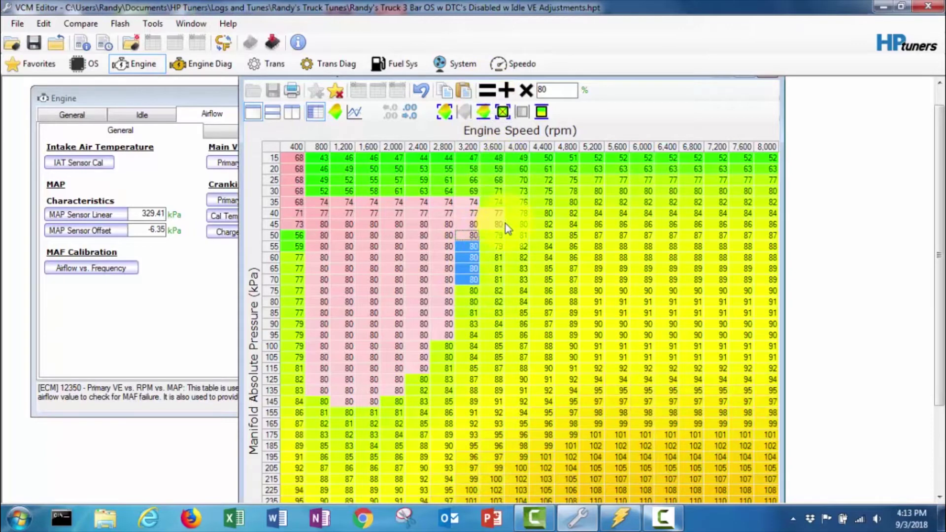
{"action": "left_click", "coordinate": [498, 243]}
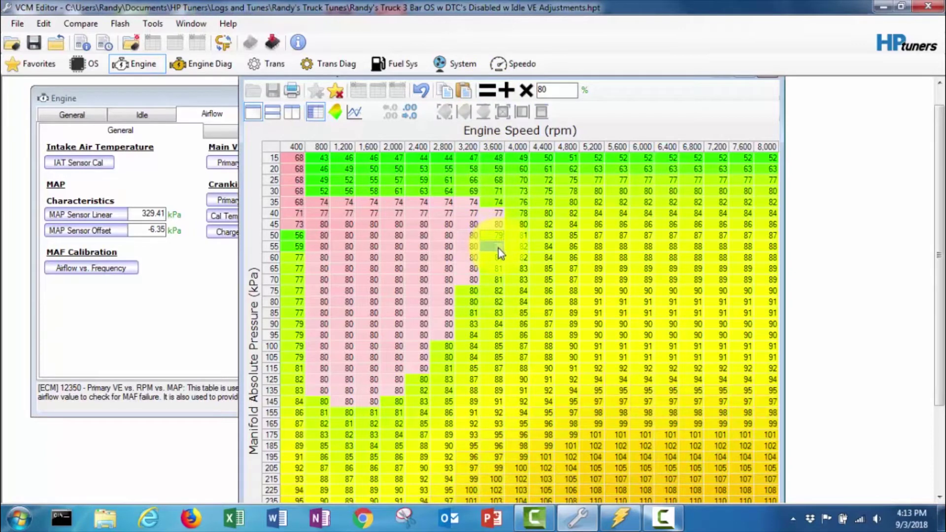
{"action": "left_click_drag", "start_coordinate": [500, 252], "coordinate": [499, 235]}
{"action": "left_click", "coordinate": [488, 90]}
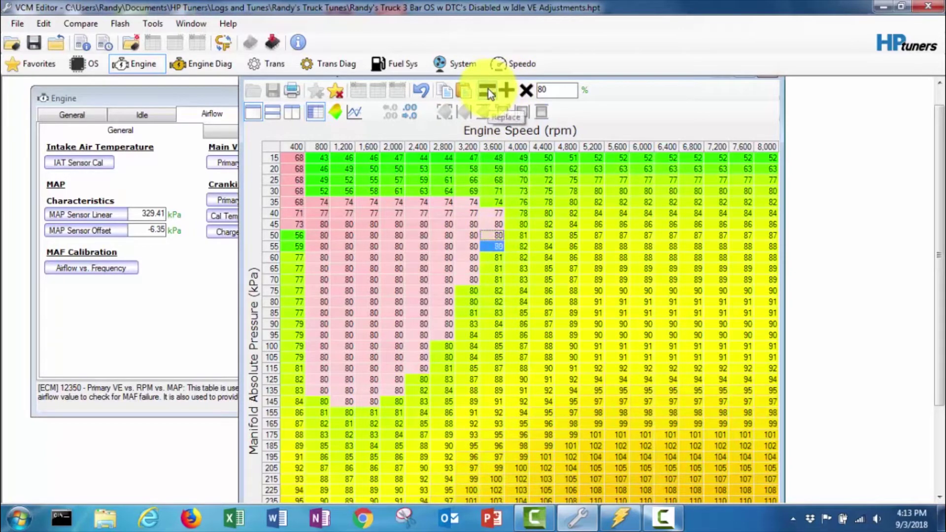
Replace the 800–3,600 rpm by 15–30 kPa block with 74
{"action": "left_click", "coordinate": [321, 203]}
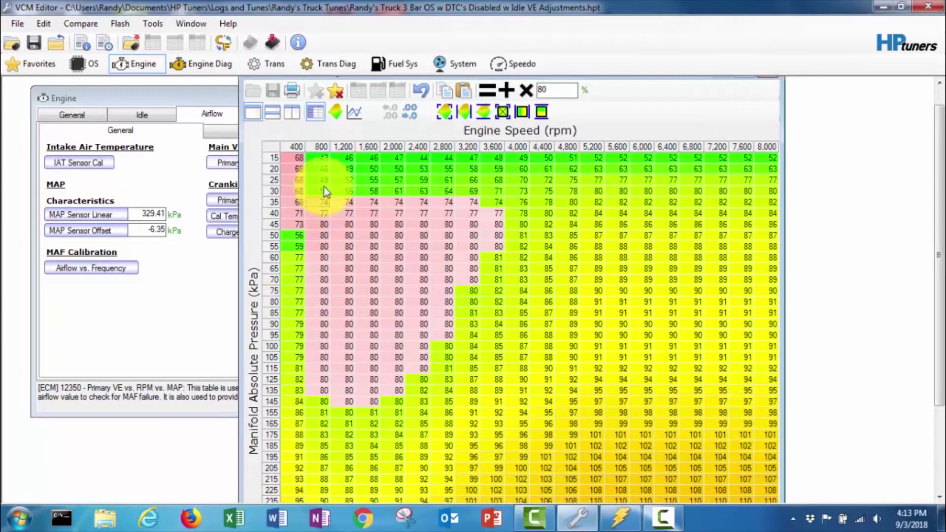
{"action": "left_click_drag", "start_coordinate": [323, 156], "coordinate": [323, 191]}
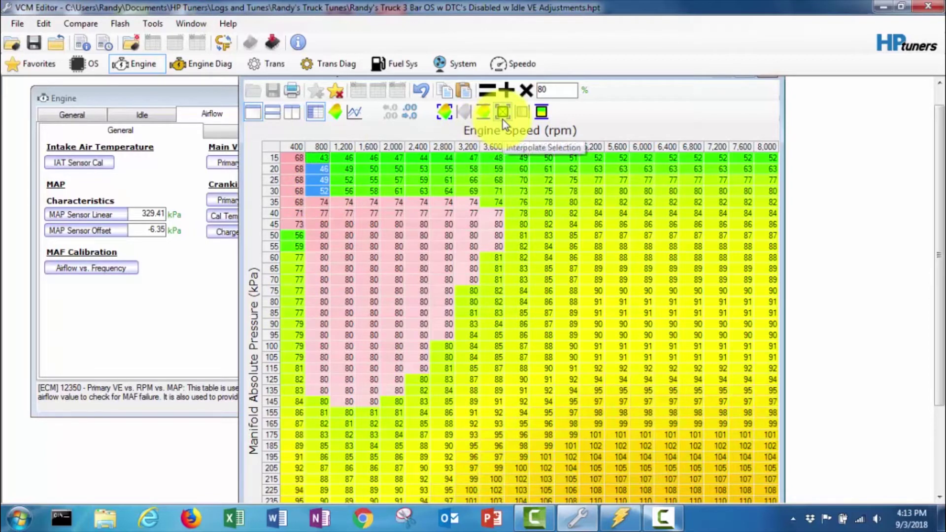
{"action": "left_click_drag", "start_coordinate": [349, 180], "coordinate": [498, 191]}
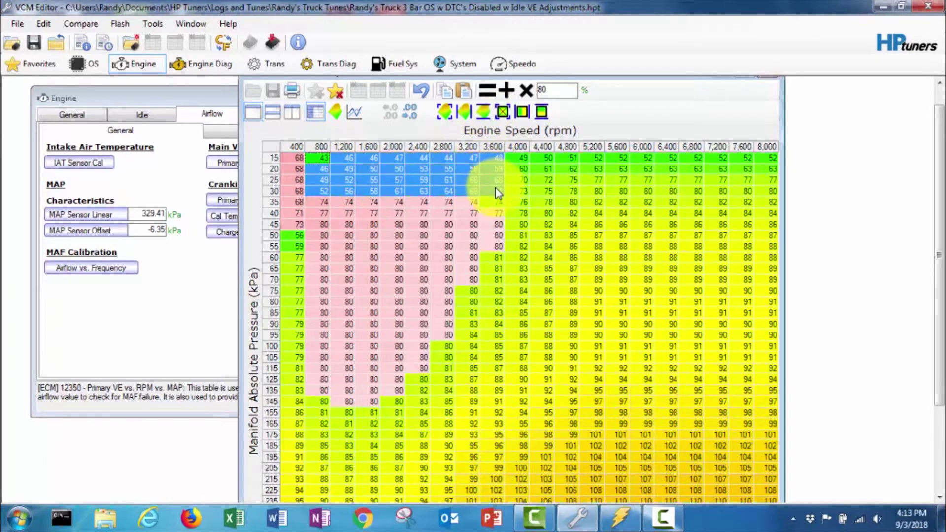
{"action": "left_click_drag", "start_coordinate": [498, 191], "coordinate": [498, 191]}
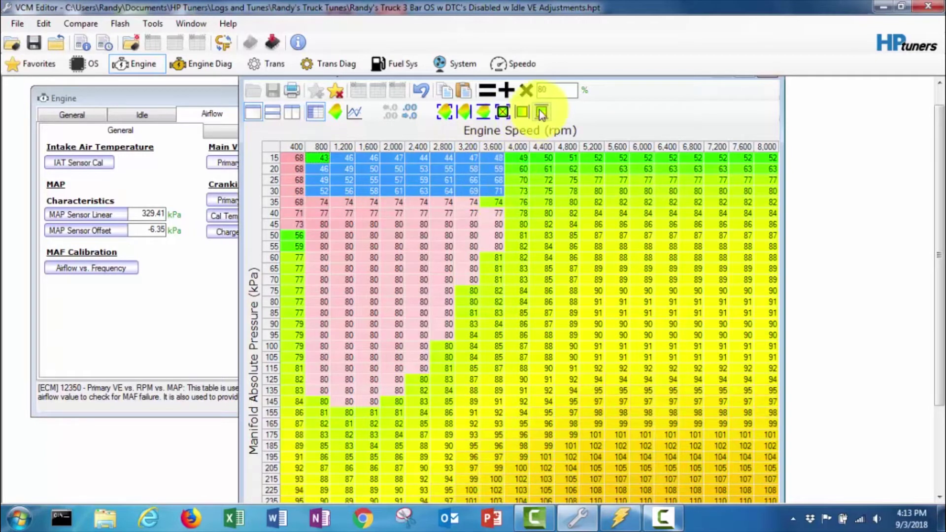
{"action": "left_click", "coordinate": [556, 90]}
{"action": "type", "text": "7"}
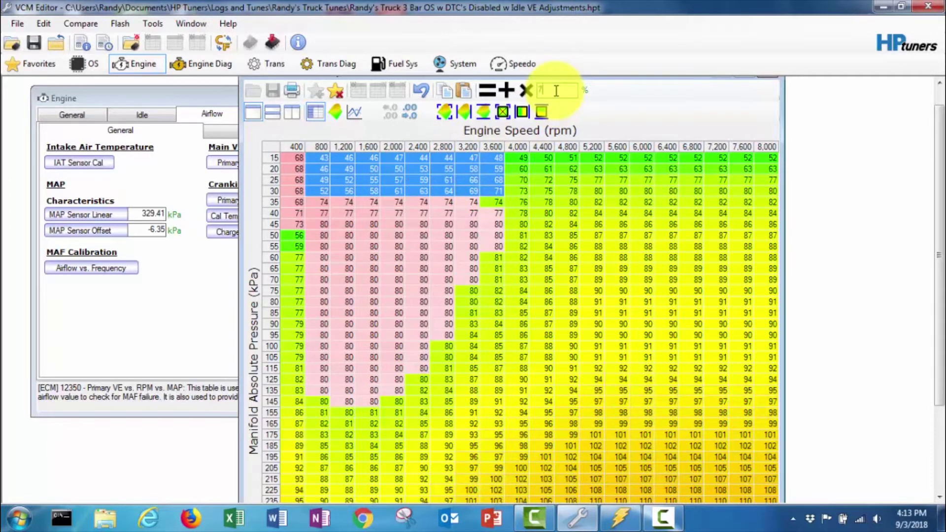
{"action": "type", "text": "4"}
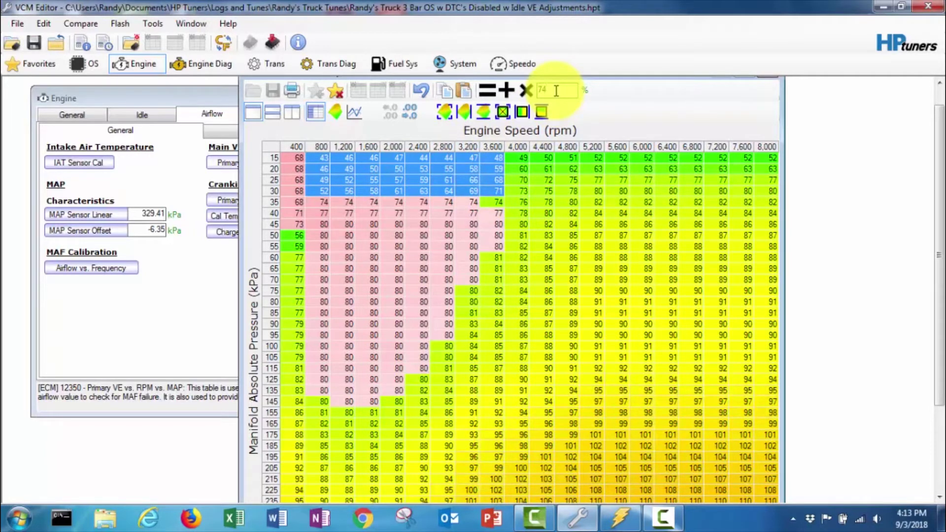
{"action": "left_click", "coordinate": [487, 90]}
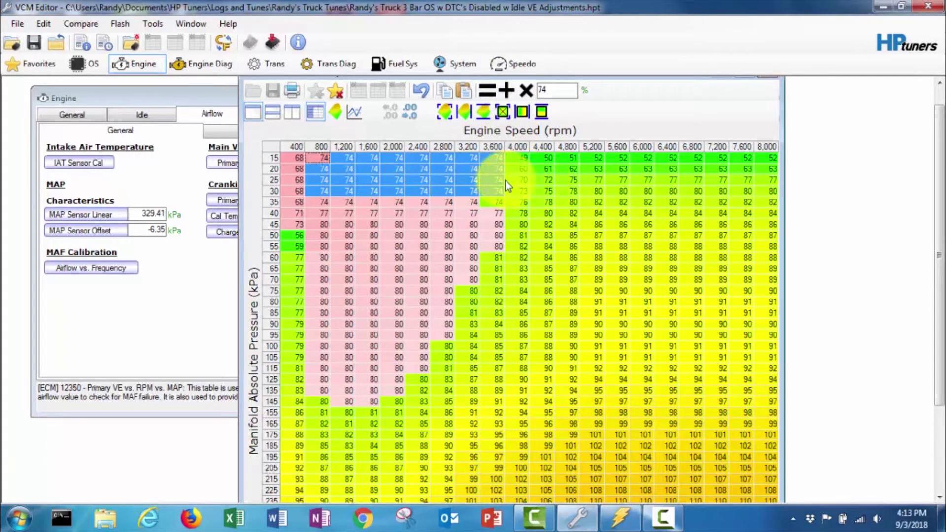
{"action": "left_click", "coordinate": [515, 194]}
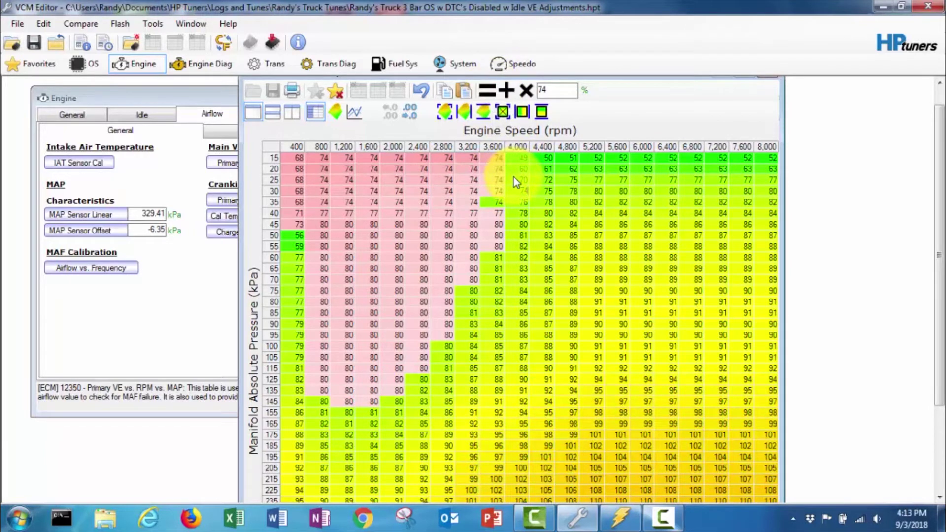
{"action": "left_click_drag", "start_coordinate": [516, 183], "coordinate": [544, 180]}
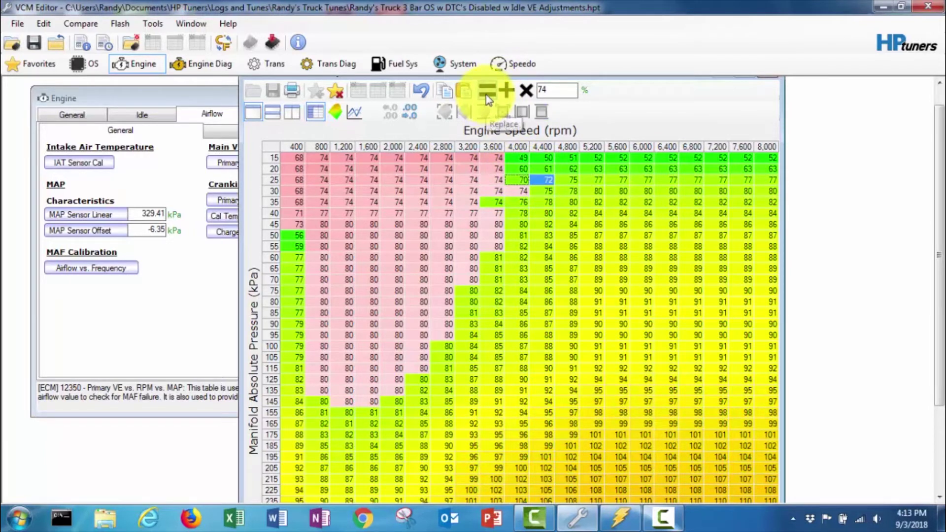
Set the 25 kPa cells at 4,000–4,400 rpm and 15–20 kPa rows to 8,000 rpm to 74
{"action": "left_click", "coordinate": [485, 94]}
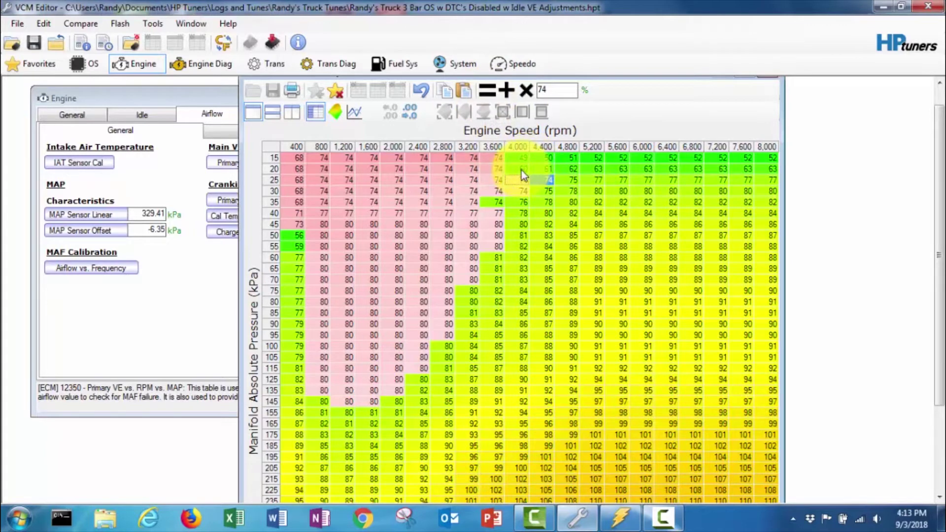
{"action": "left_click_drag", "start_coordinate": [522, 170], "coordinate": [770, 150]}
{"action": "left_click", "coordinate": [492, 96]}
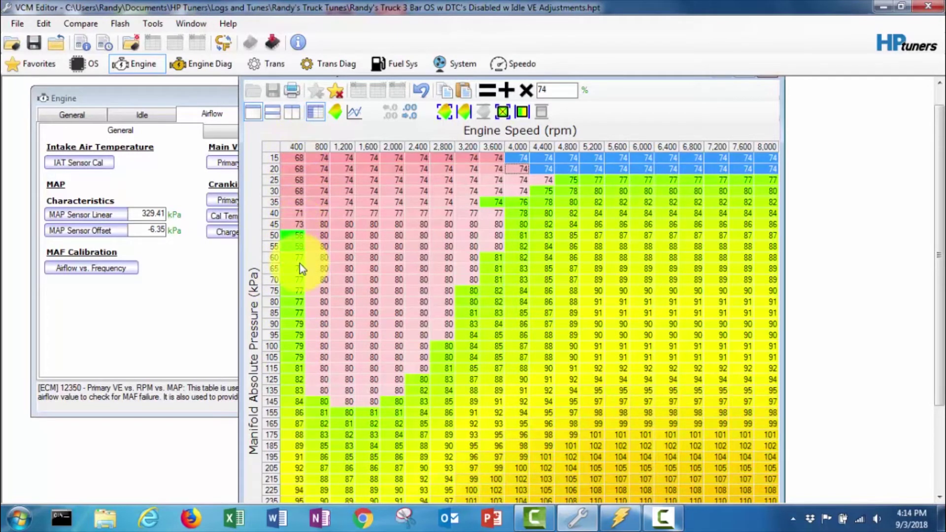
{"action": "left_click", "coordinate": [299, 233]}
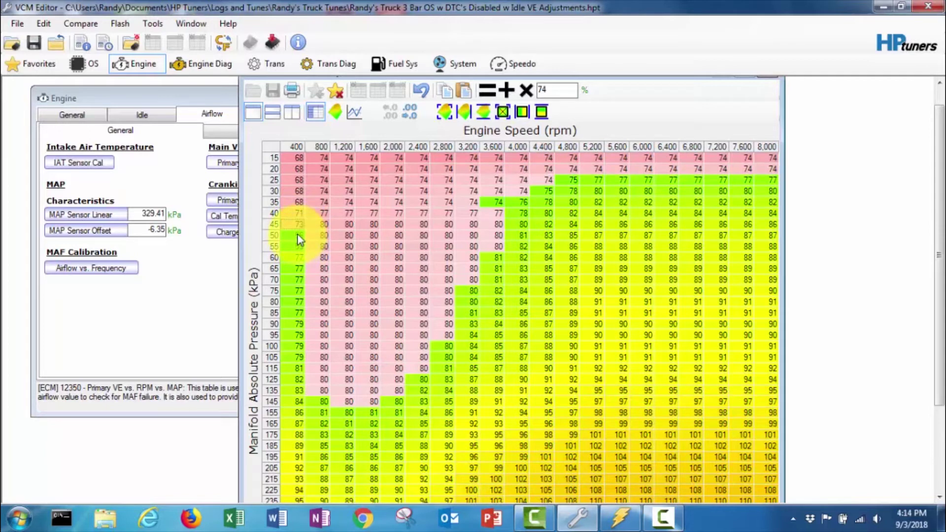
Set the 400 rpm cells at 50 and 55 kPa to 73 and save the tune file
{"action": "left_click", "coordinate": [300, 248]}
{"action": "left_click", "coordinate": [561, 89]}
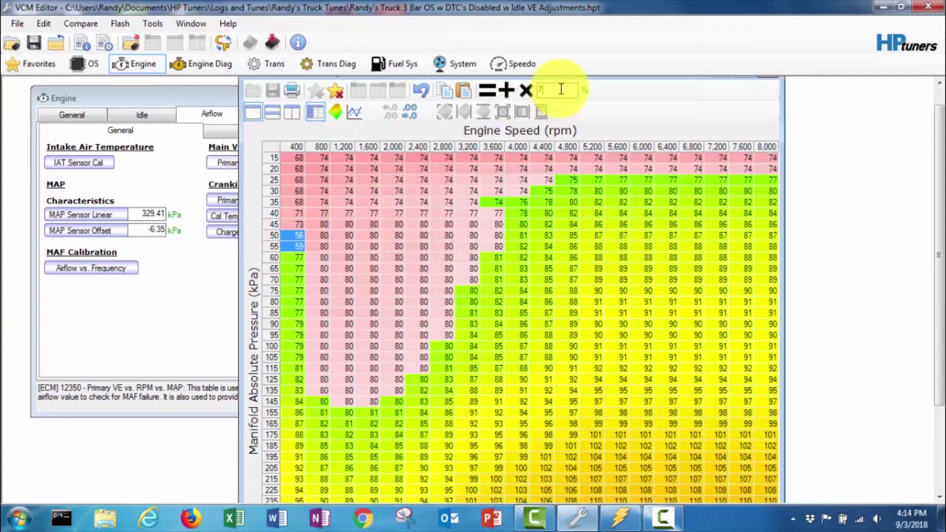
{"action": "left_click", "coordinate": [485, 90]}
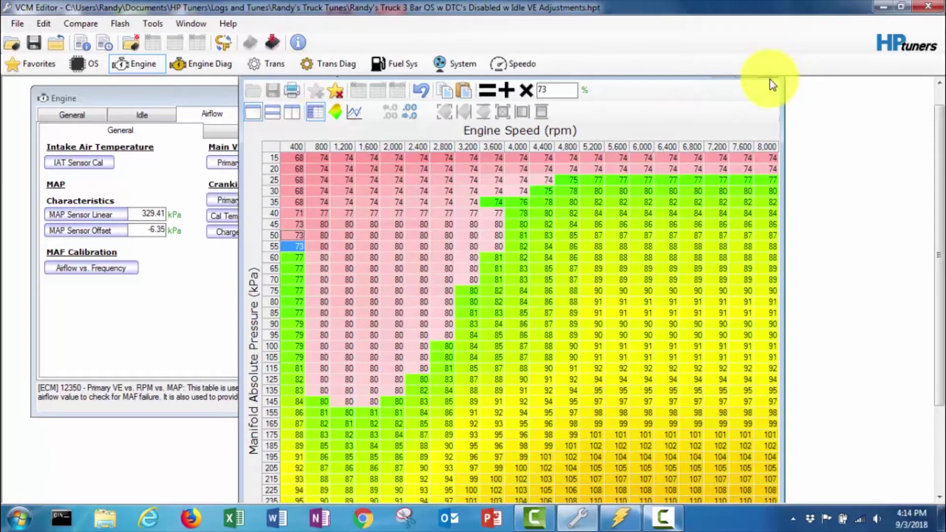
{"action": "left_click", "coordinate": [33, 40]}
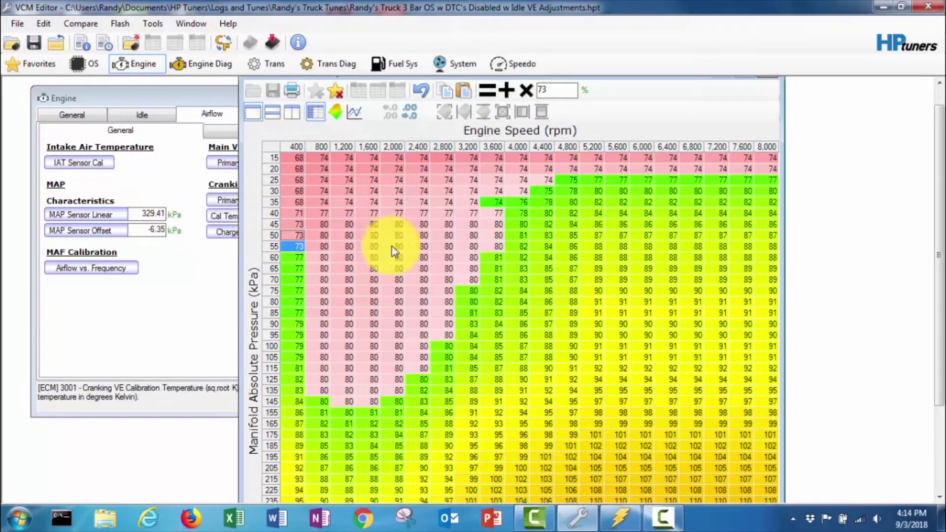
Close the VE table and flash the calibration to the truck's ECM via Write Vehicle
{"action": "left_click", "coordinate": [771, 79]}
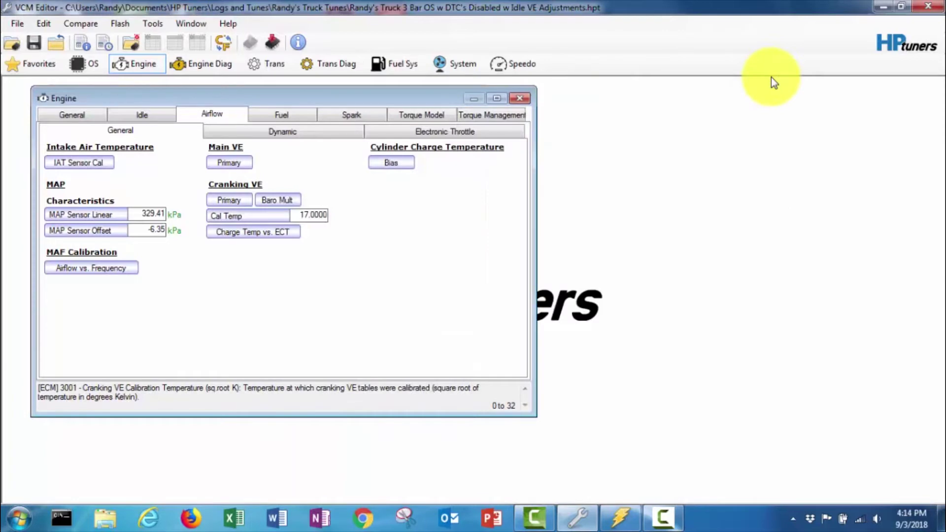
{"action": "left_click", "coordinate": [124, 22]}
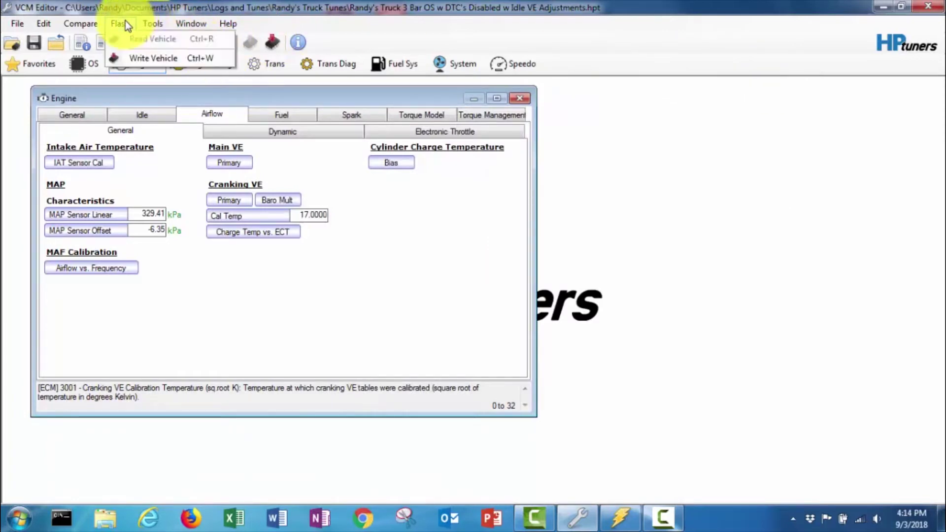
{"action": "left_click", "coordinate": [141, 59]}
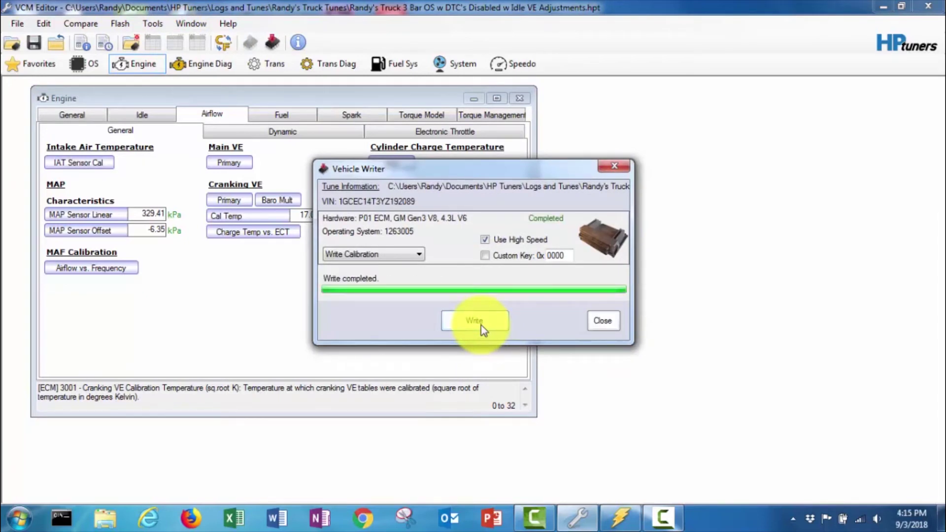
{"action": "left_click", "coordinate": [603, 321]}
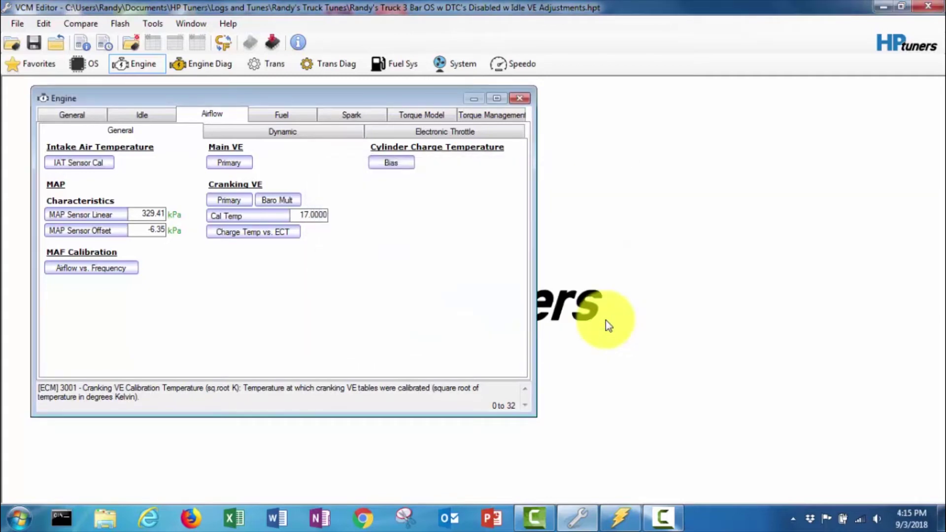
{"action": "right_click", "coordinate": [620, 526]}
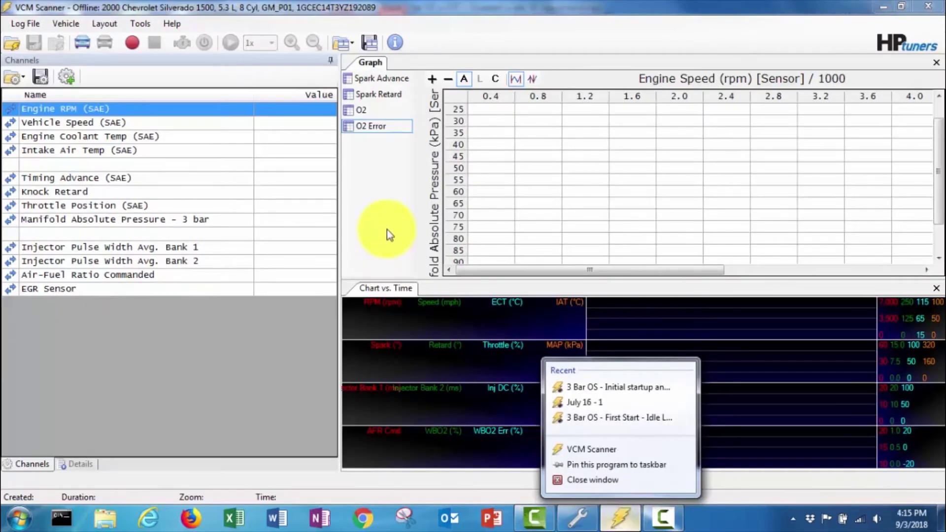
Connect VCM Scanner to the Silverado's ECM and start logging live engine data
{"action": "left_click", "coordinate": [386, 229]}
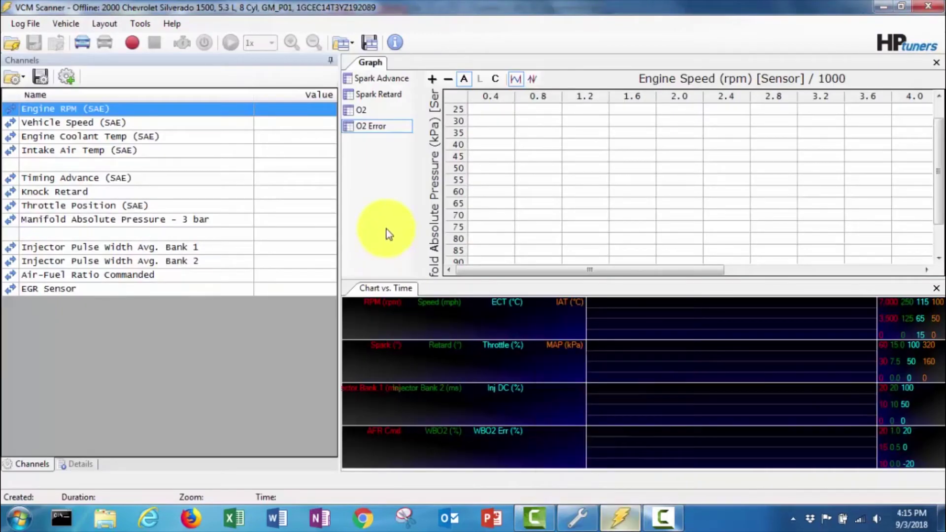
{"action": "left_click", "coordinate": [65, 25]}
{"action": "left_click", "coordinate": [83, 38]}
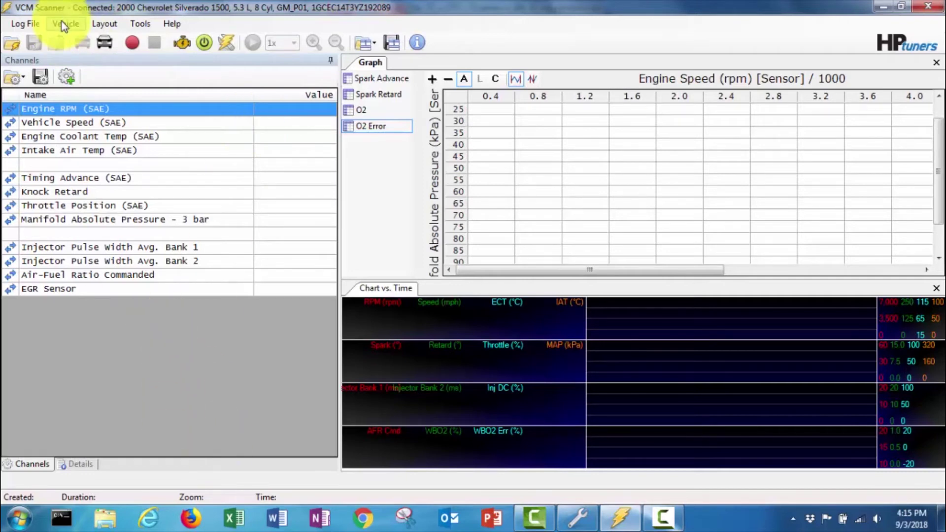
{"action": "left_click", "coordinate": [133, 43]}
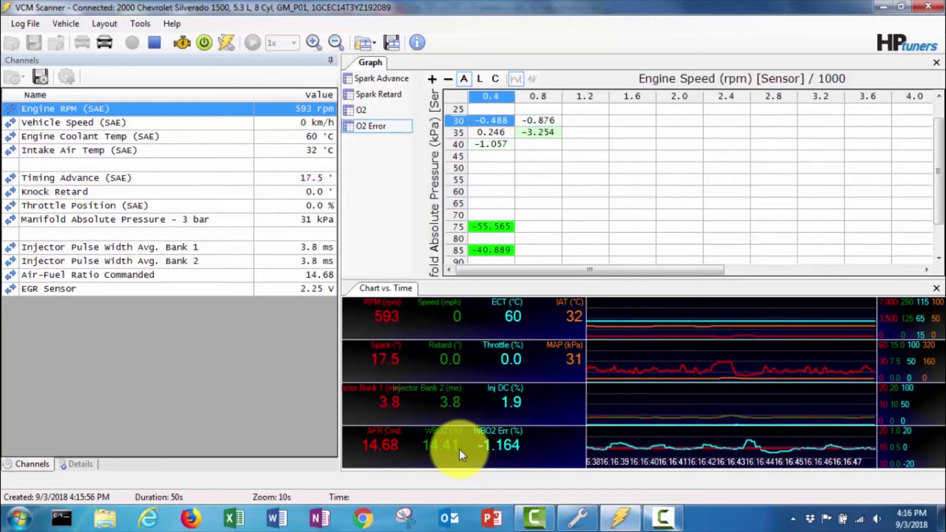
Stop the roughly 53-second idle scan so VCM Scanner saves the log file
{"action": "left_click", "coordinate": [154, 44]}
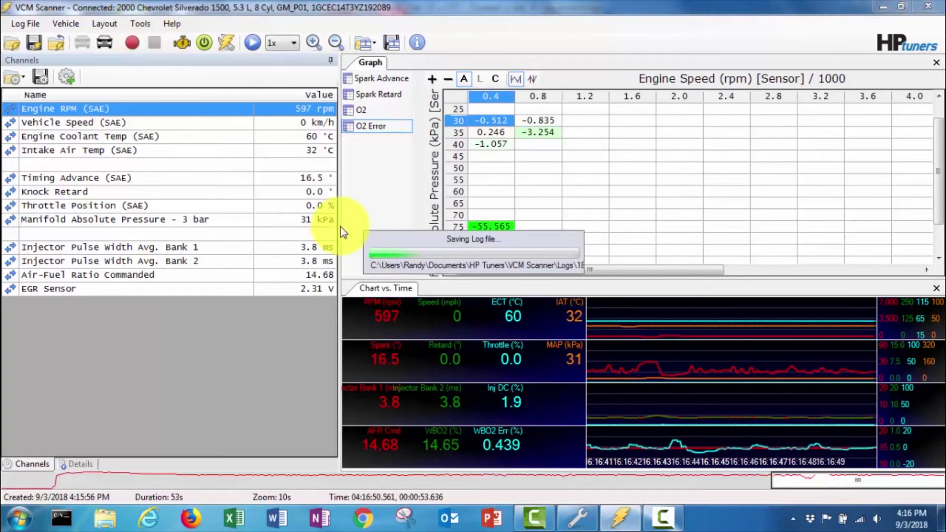